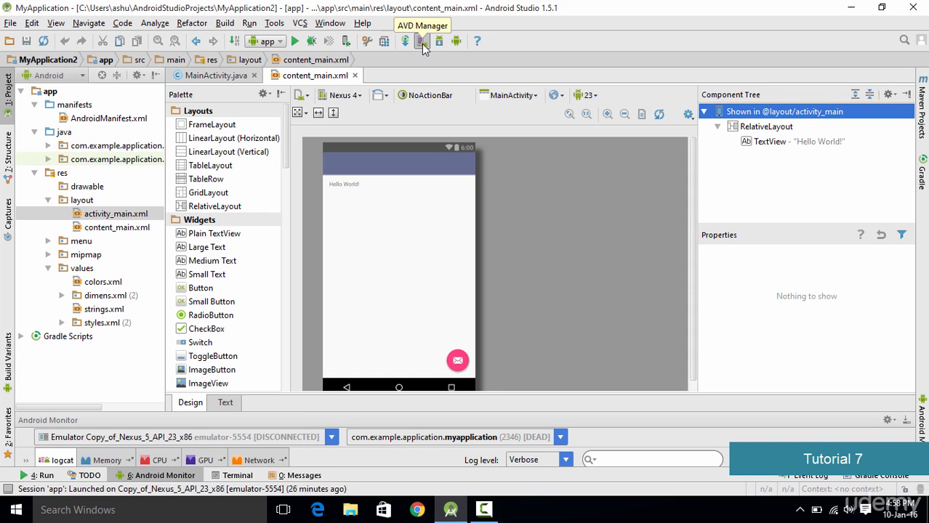
# Start creating a new virtual device in the AVD Manager and clone the Nexus 5 phone definition
pyautogui.click(422, 43)
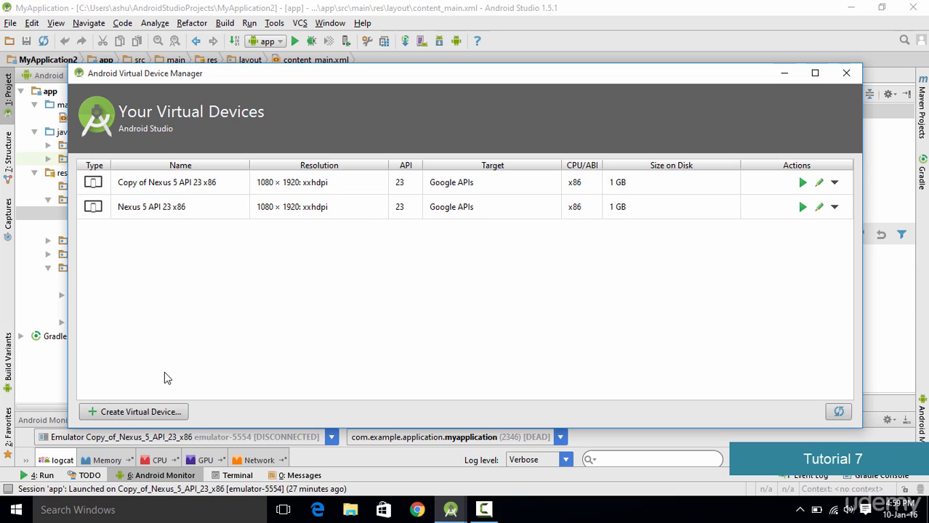
pyautogui.click(160, 413)
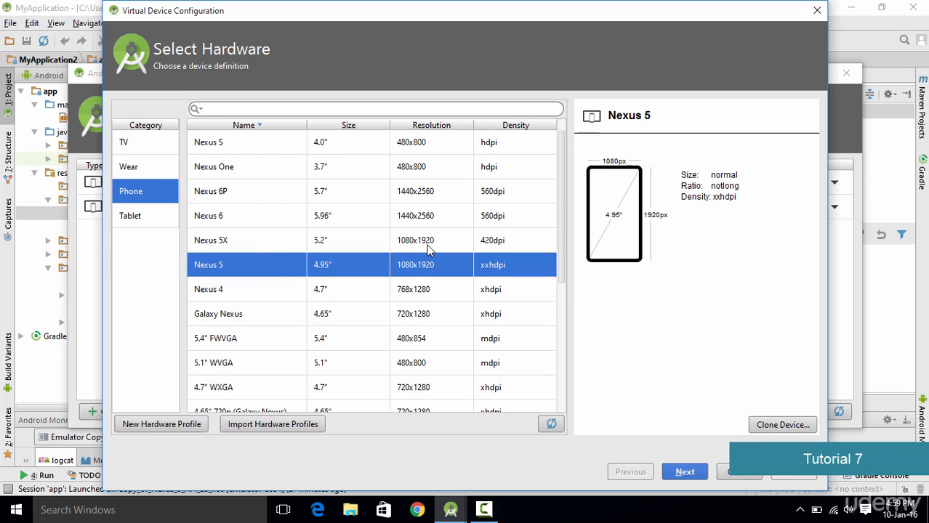
pyautogui.scroll(-2, 422, 255)
pyautogui.scroll(2, 411, 272)
pyautogui.click(762, 429)
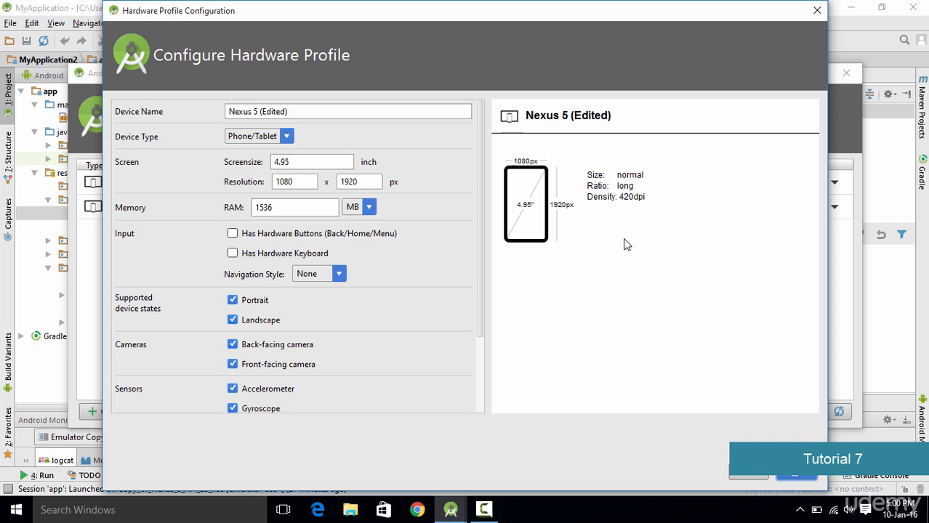
# Set the cloned hardware profile's RAM to 1000 MB and save the profile
pyautogui.doubleClick(312, 207)
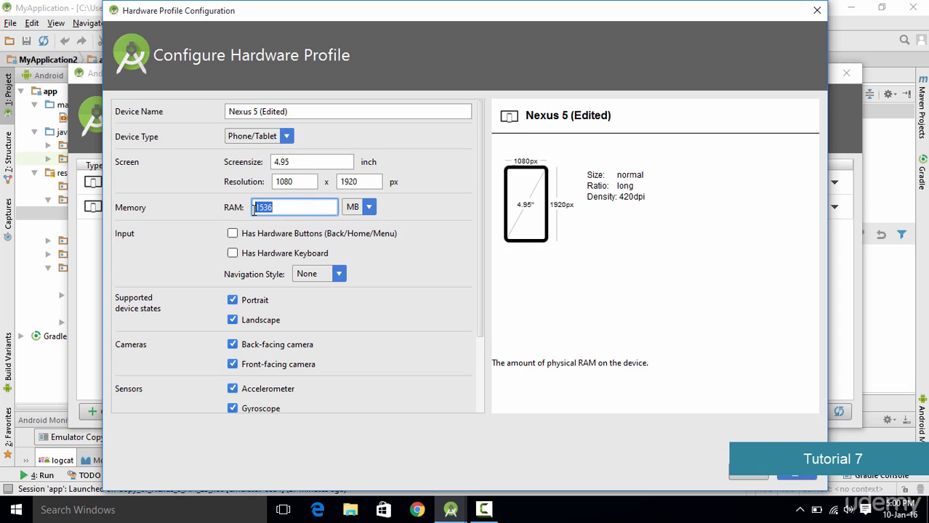
pyautogui.write('1000')
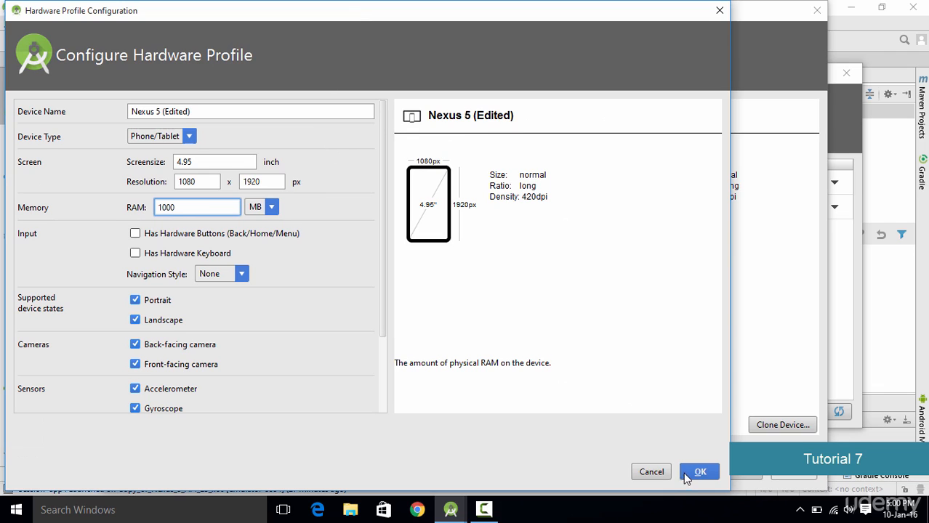
pyautogui.click(689, 474)
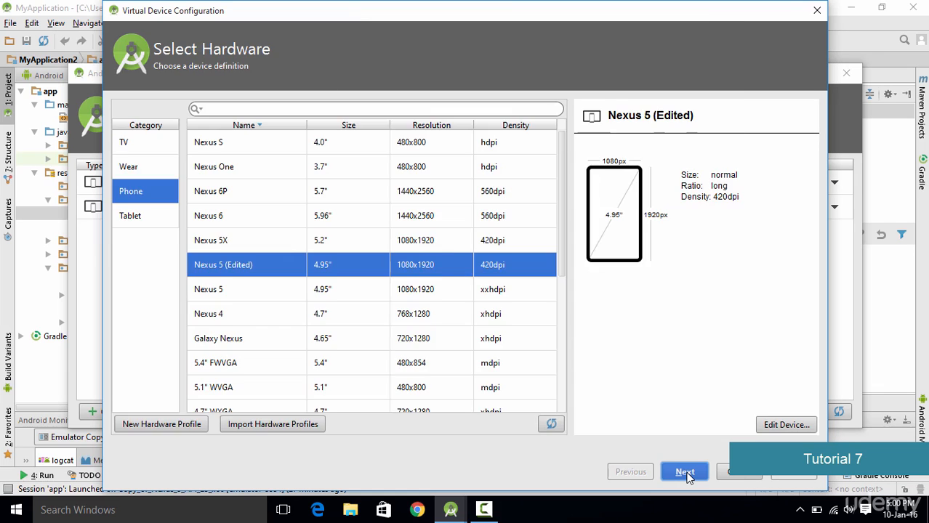
# Use the Nexus 5 (Edited) hardware with the Marshmallow API 23 x86 system image for the virtual device
pyautogui.click(683, 473)
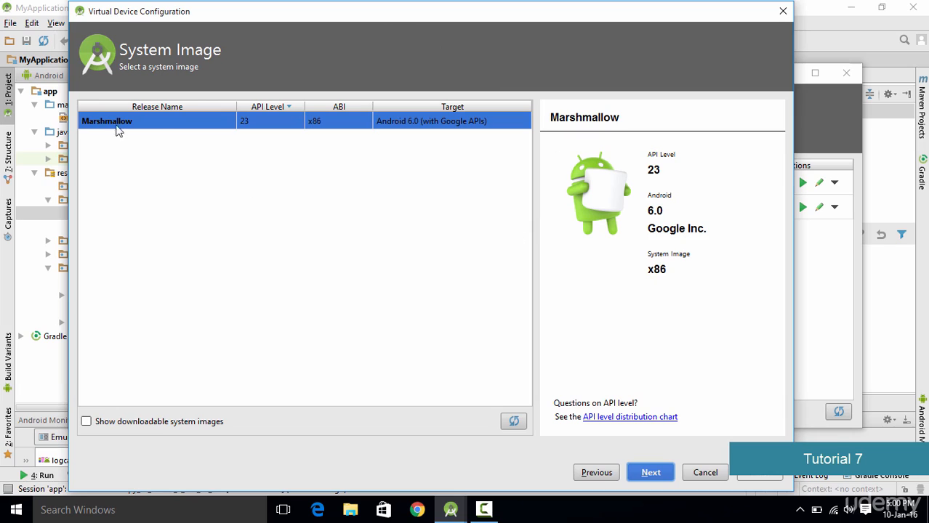
pyautogui.click(158, 138)
pyautogui.click(650, 473)
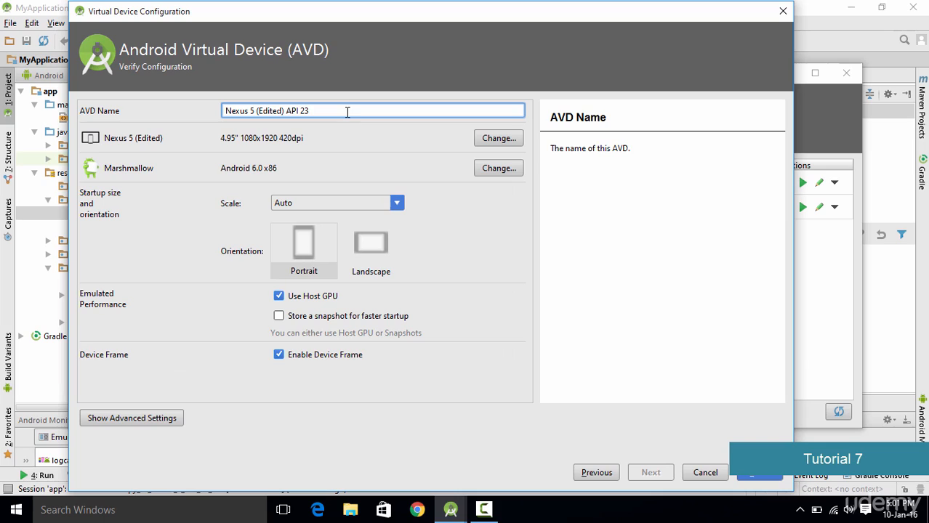
# Name the virtual device myAndroid and finish creating it
pyautogui.hotkey('ctrl', 'a')
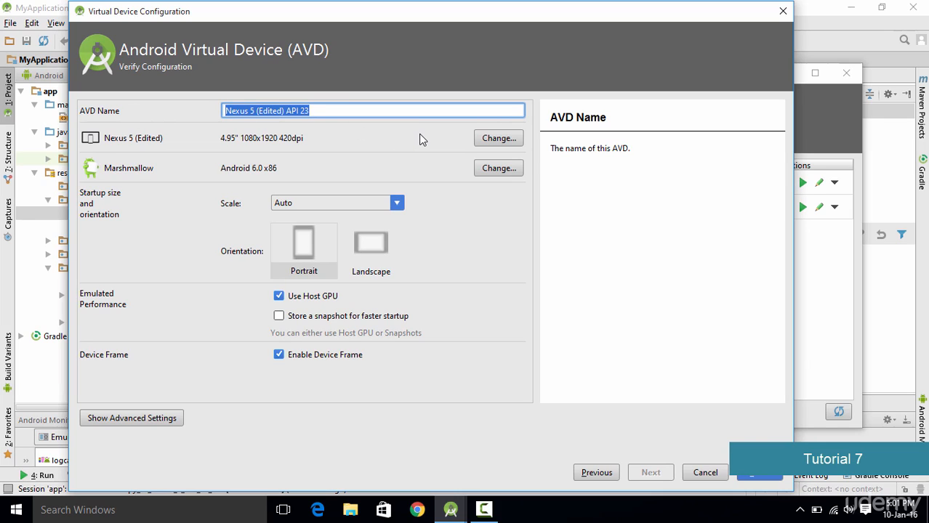
pyautogui.write('myAnd')
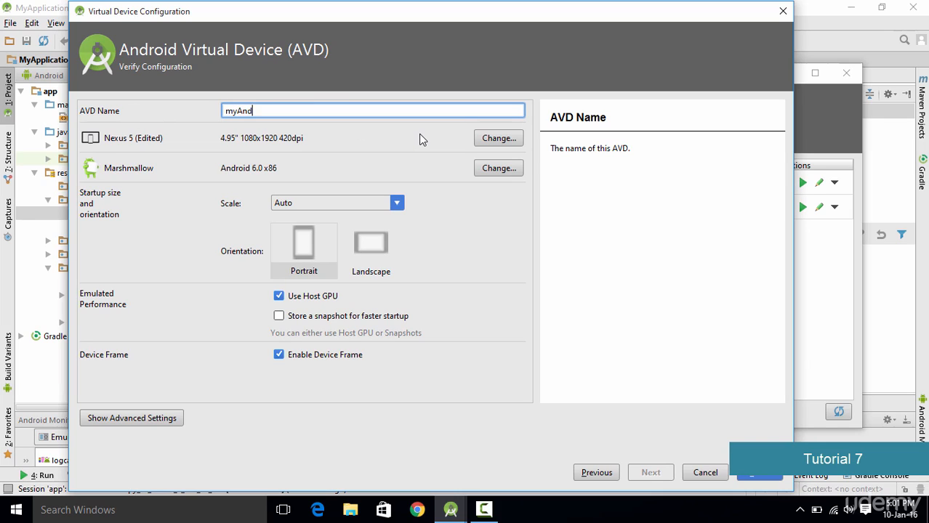
pyautogui.write('roid')
pyautogui.click(756, 478)
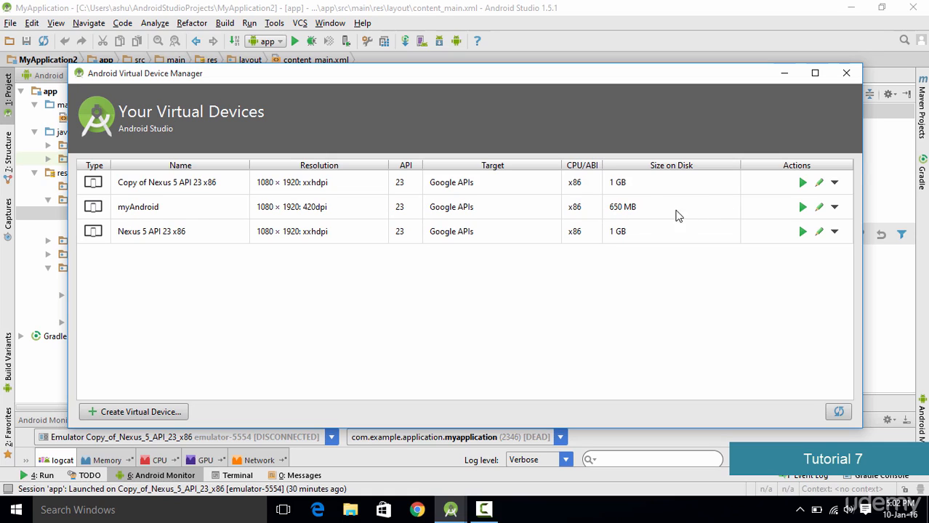
# Launch the myAndroid virtual device and unlock it to its home screen, dismissing the welcome tip
pyautogui.click(802, 208)
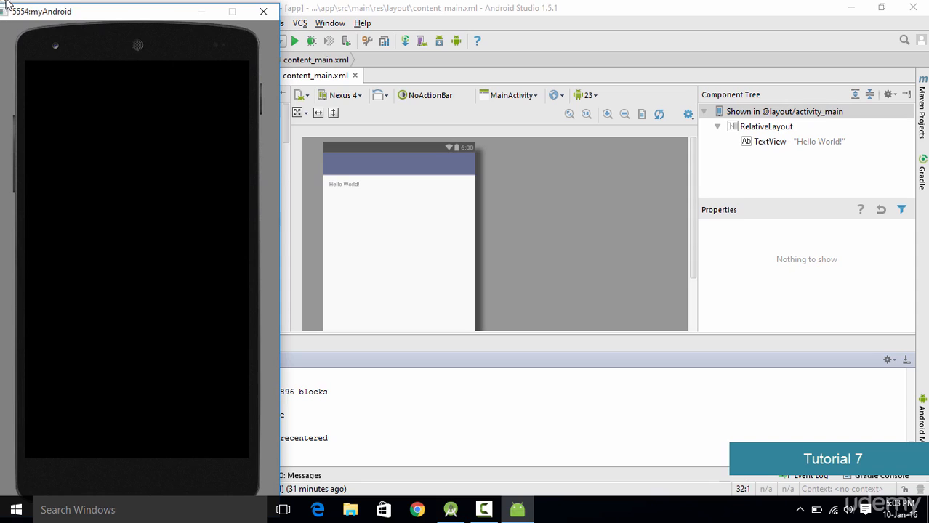
pyautogui.moveTo(83, 10); pyautogui.dragTo(367, 10)
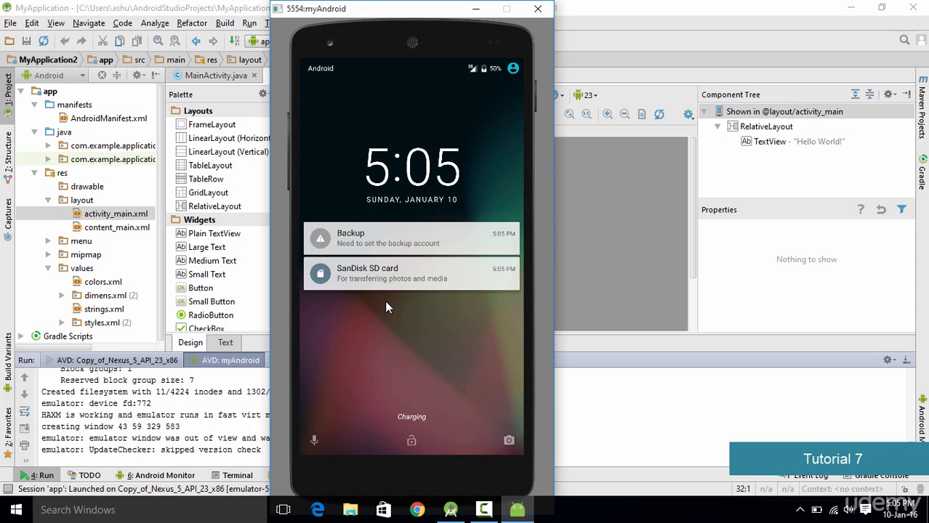
pyautogui.moveTo(413, 441); pyautogui.dragTo(411, 240)
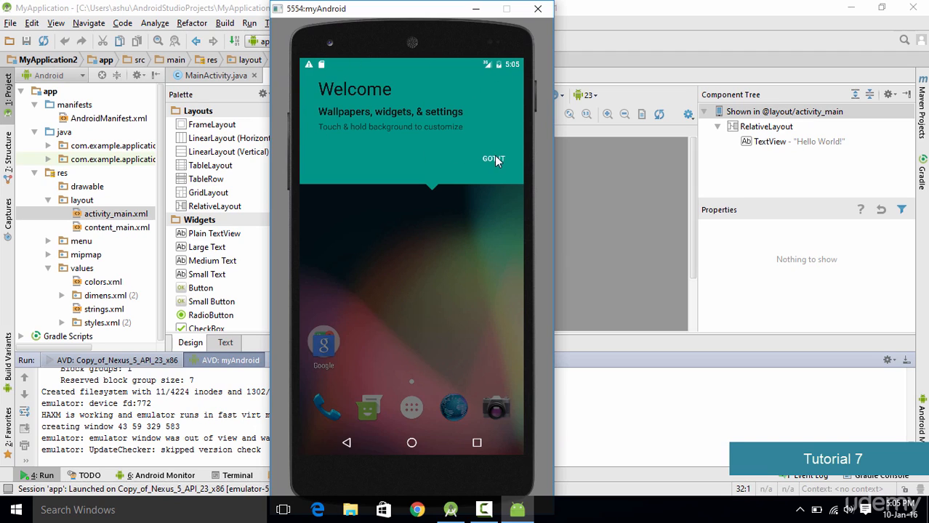
pyautogui.click(493, 159)
# Open the Browser from the emulator's app list and turn off Remember preference in the location request
pyautogui.click(412, 411)
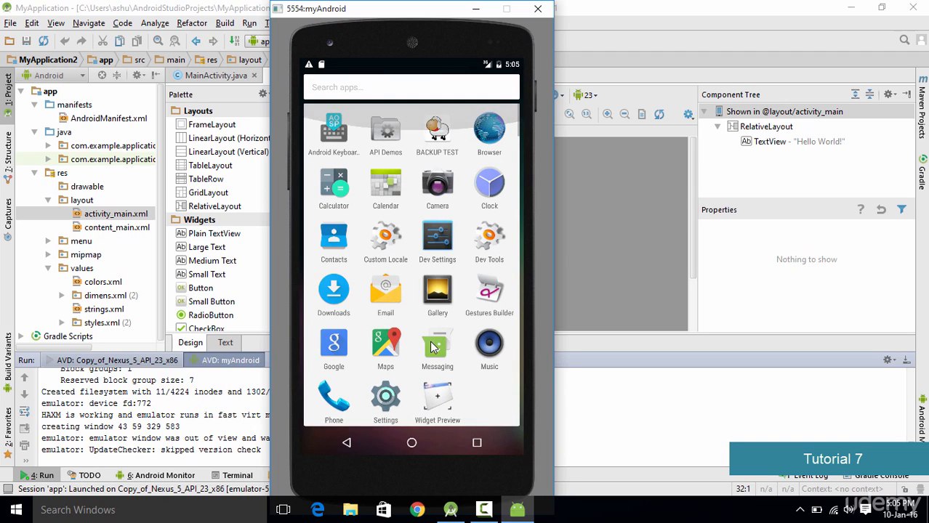
pyautogui.moveTo(434, 347); pyautogui.dragTo(424, 105)
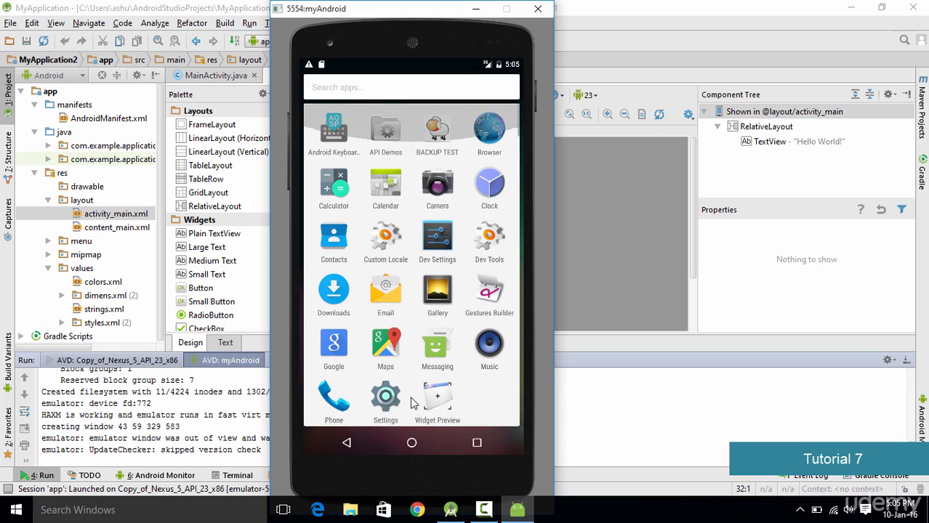
pyautogui.click(492, 137)
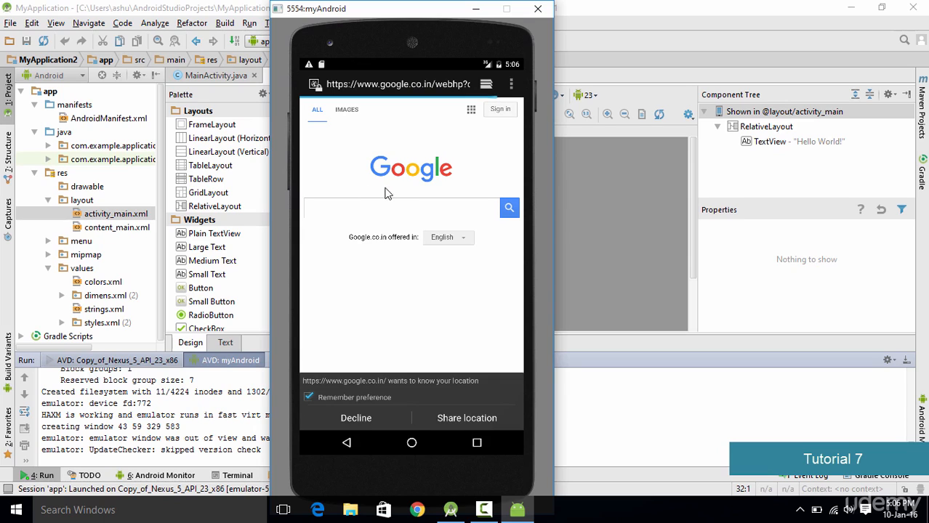
pyautogui.click(309, 397)
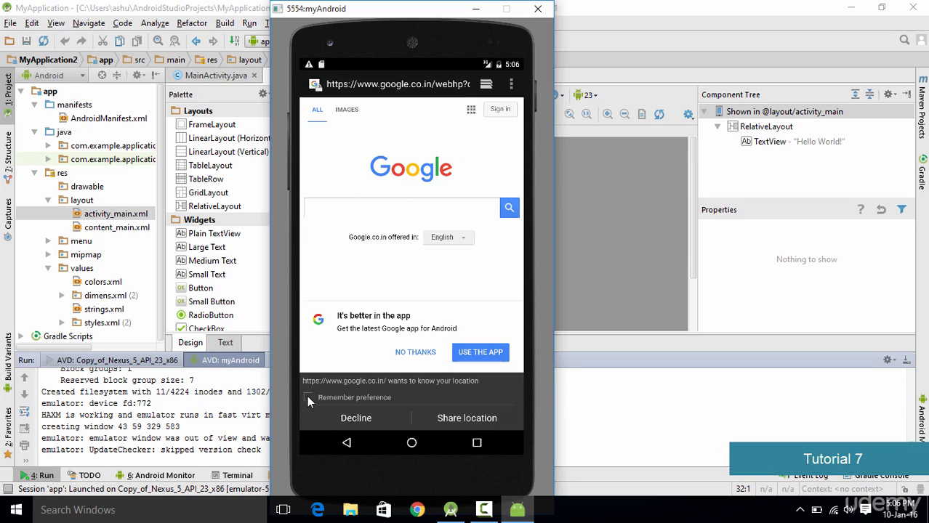
# Search Google for "android studio" in the emulator's browser
pyautogui.click(373, 214)
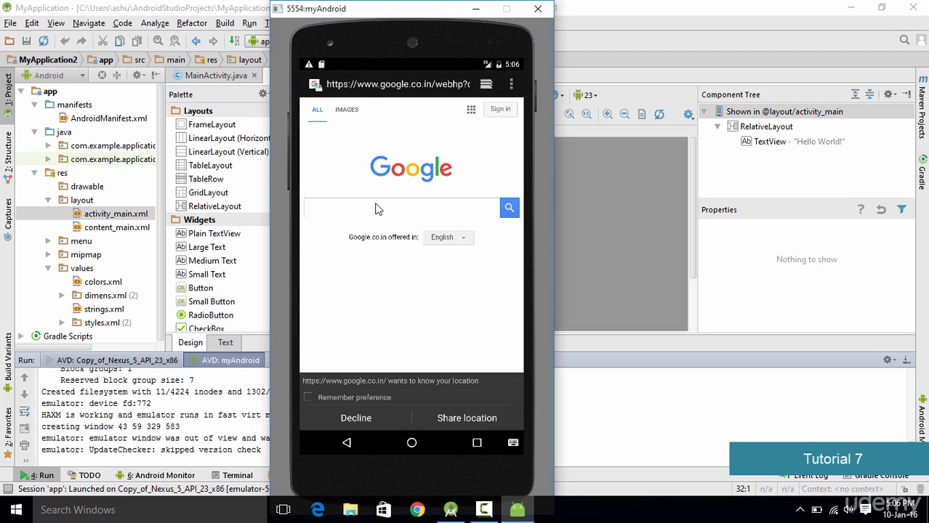
pyautogui.write('android studio')
pyautogui.press('Return')
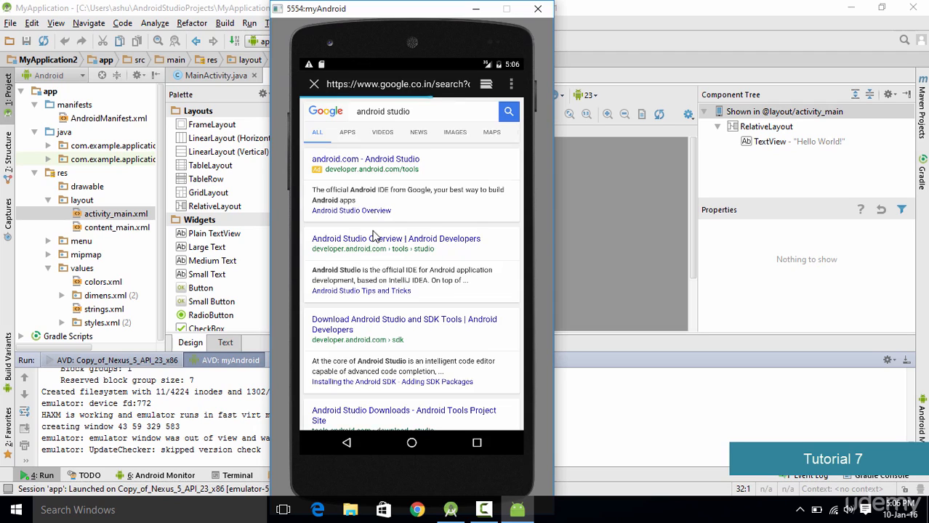
# Look through the search results and return to the emulator's home screen
pyautogui.scroll(-5, 425, 160)
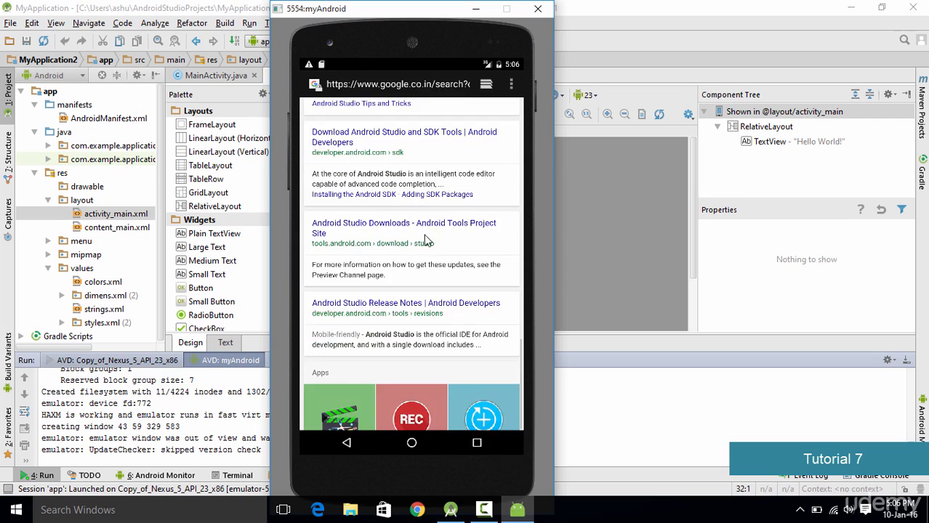
pyautogui.scroll(2, 435, 243)
pyautogui.scroll(5, 429, 230)
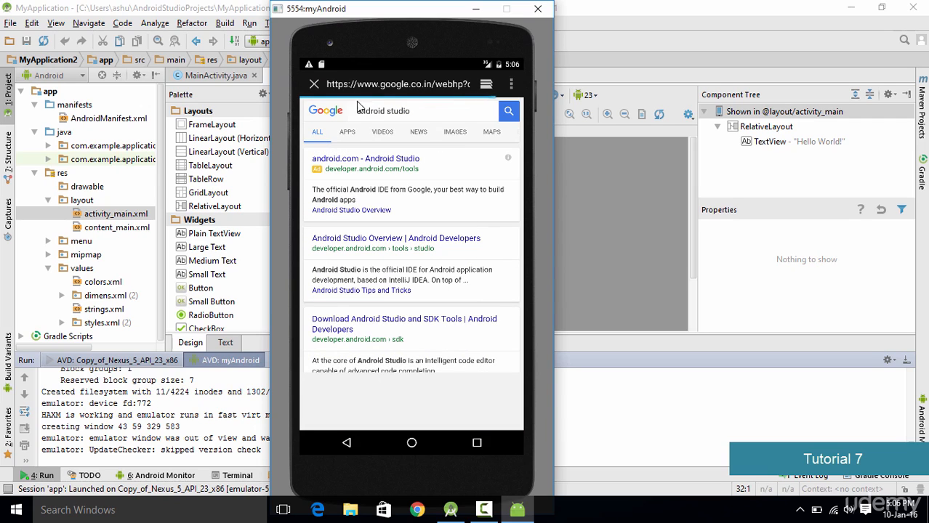
pyautogui.click(347, 444)
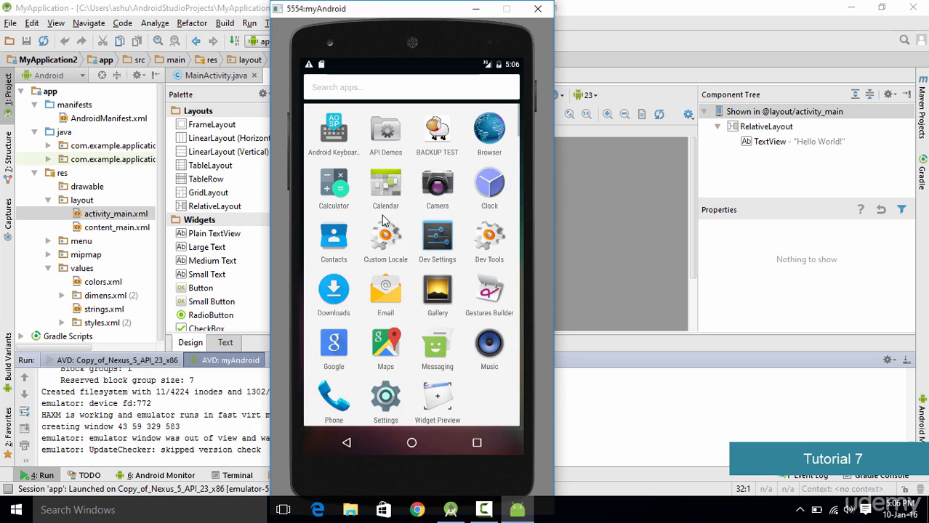
pyautogui.click(352, 441)
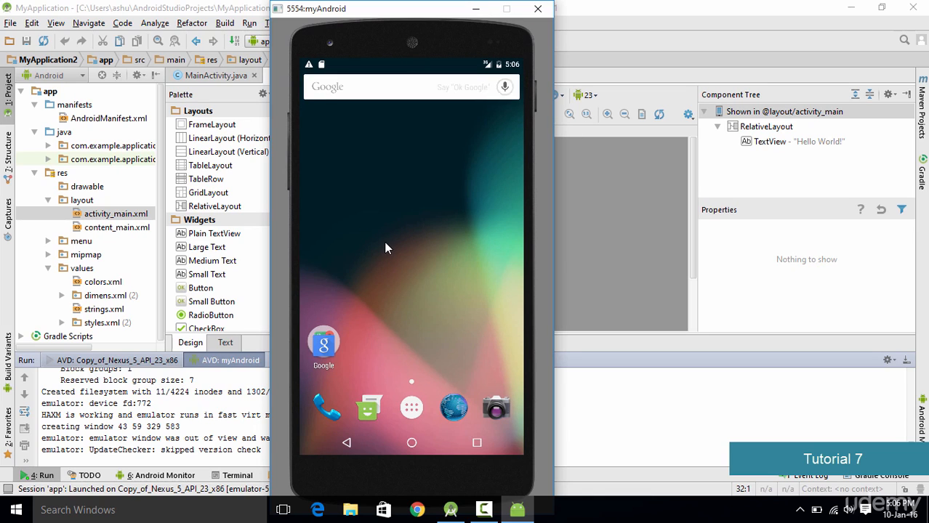